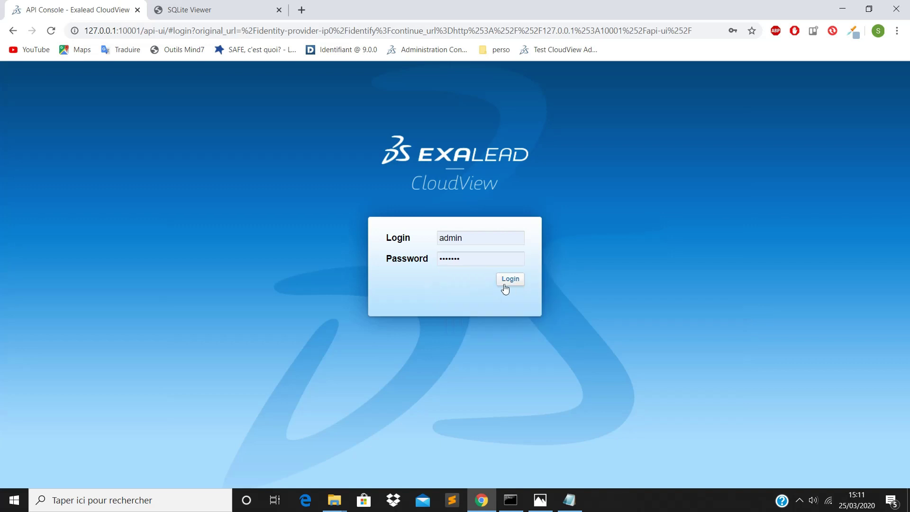
# Step: Log in to the API Console, run an #all search (0 hits), and open the Administration Console
pyautogui.click(506, 280)
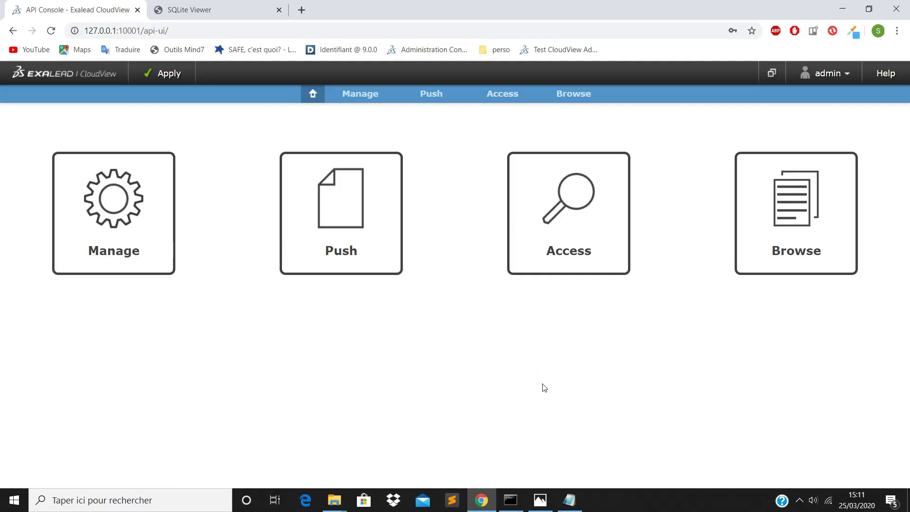
pyautogui.click(567, 256)
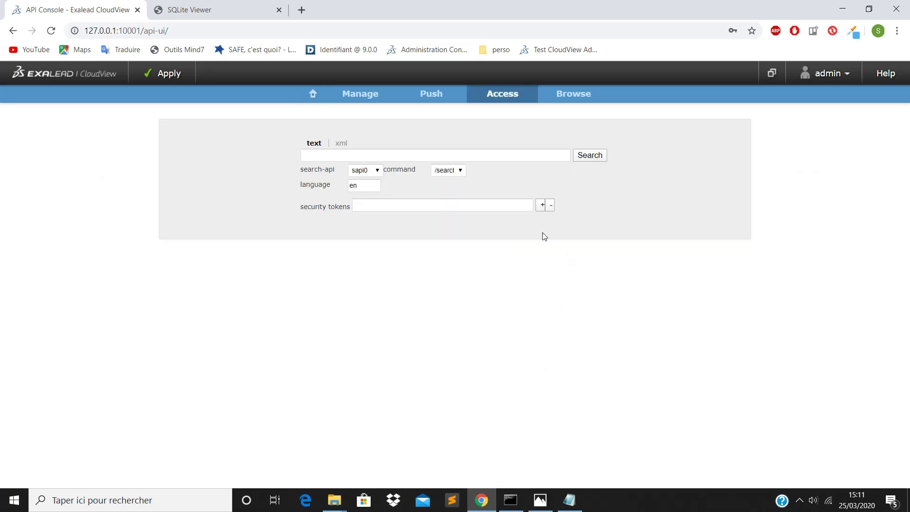
pyautogui.click(432, 154)
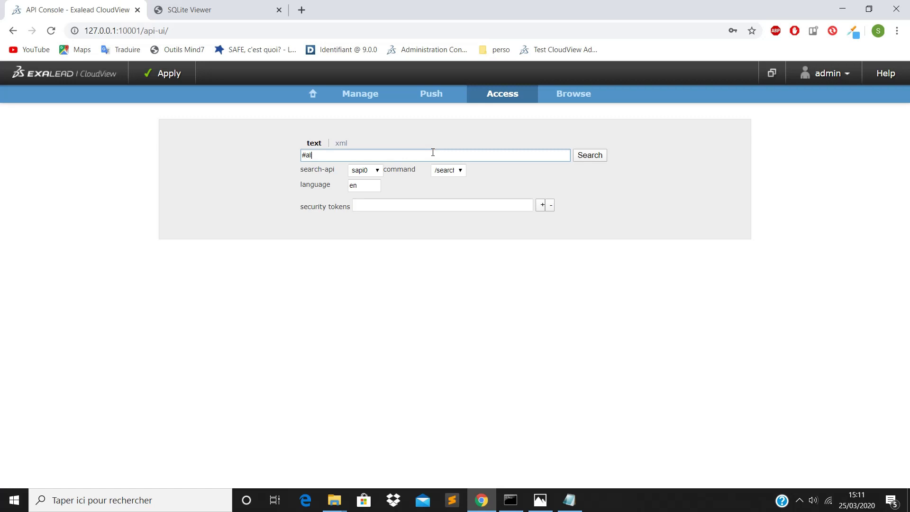
pyautogui.click(589, 156)
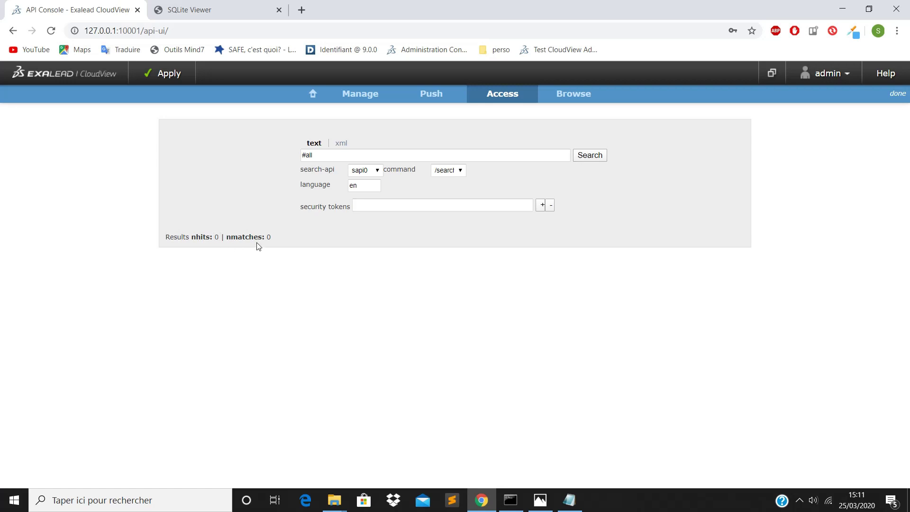
pyautogui.click(771, 76)
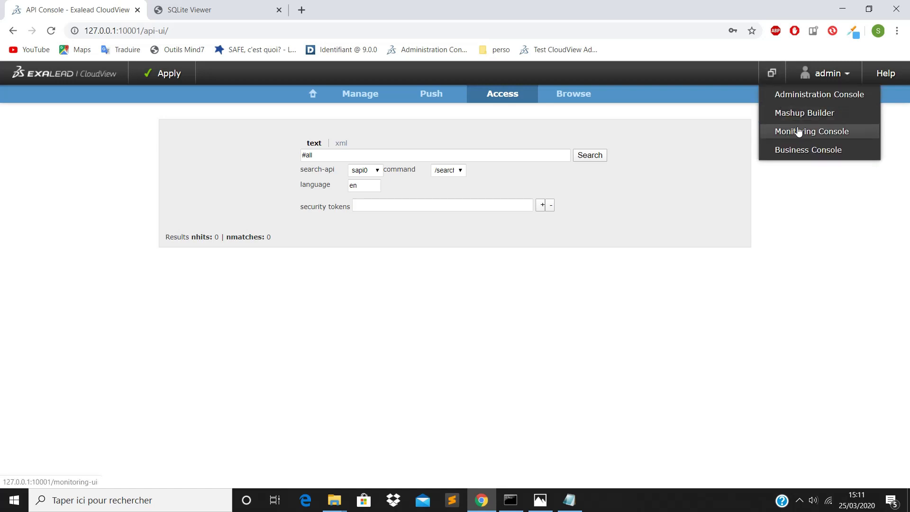
pyautogui.click(812, 99)
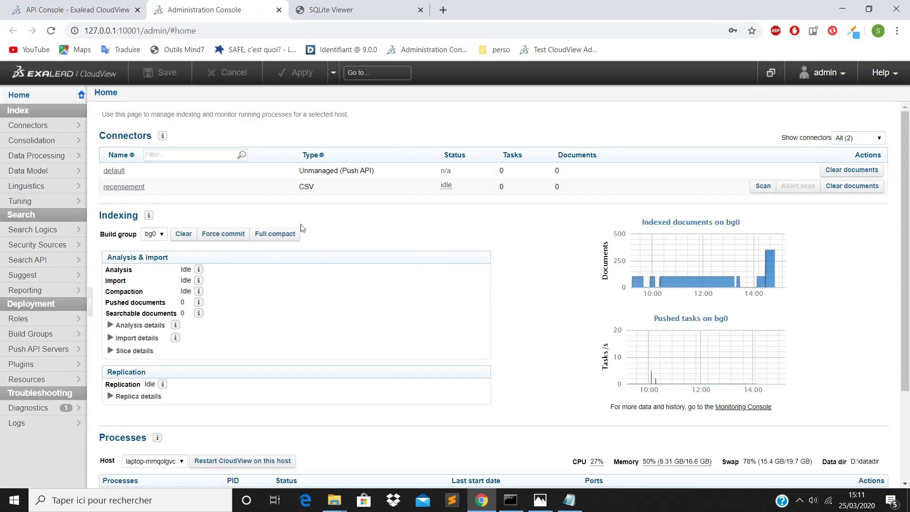
# Step: Add an empty class named musique to the default_model data model, then go to Connectors
pyautogui.click(52, 175)
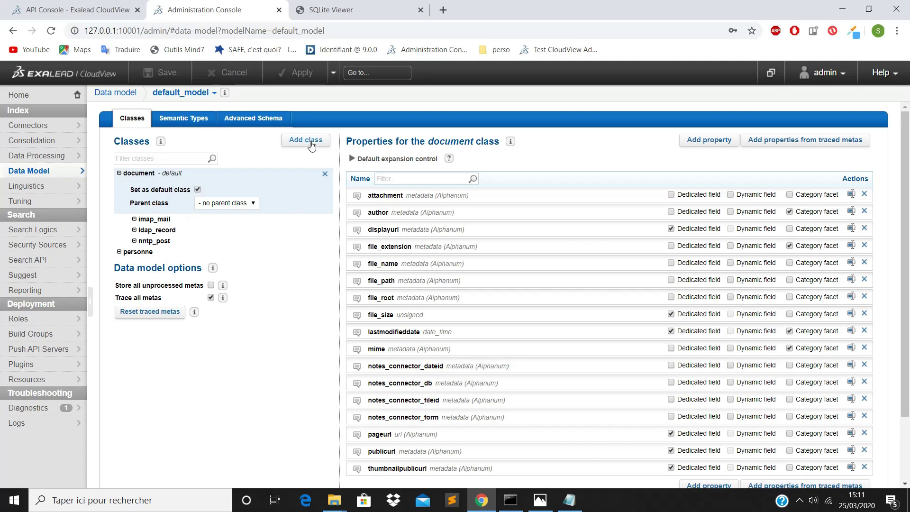
pyautogui.click(311, 142)
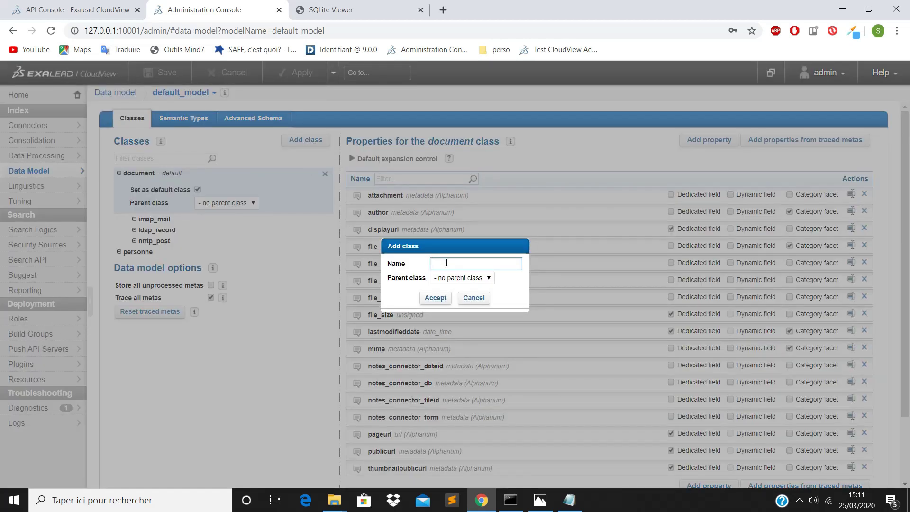
pyautogui.write('musique')
pyautogui.click(433, 298)
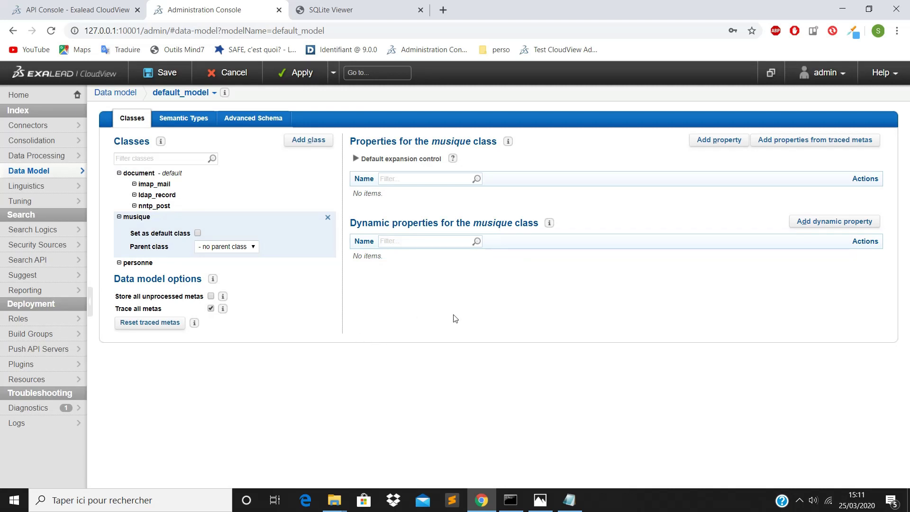
pyautogui.click(23, 128)
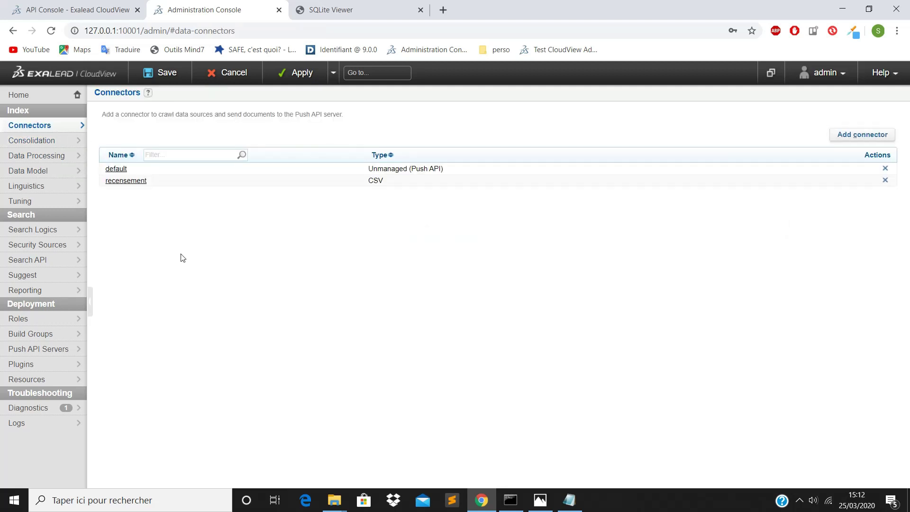
# Step: Create a new Database (JDBC) connector named musique with creation mode new
pyautogui.click(858, 137)
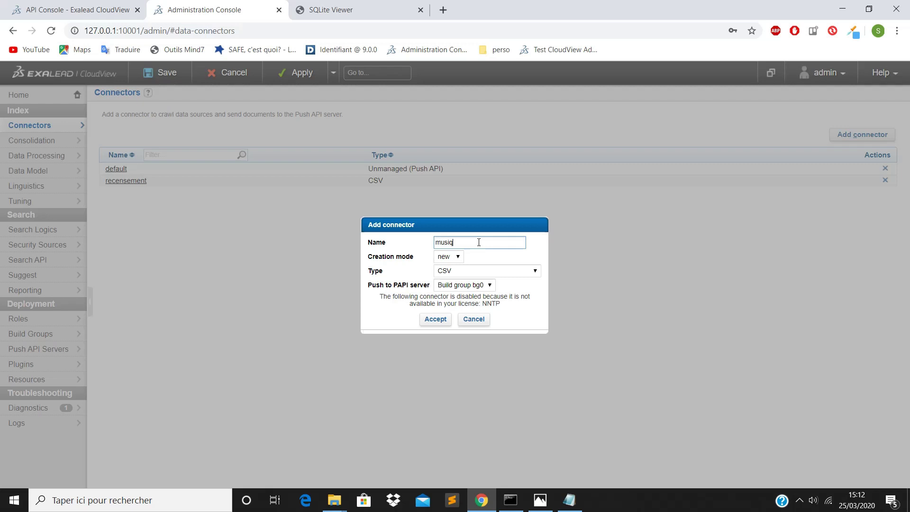
pyautogui.click(448, 257)
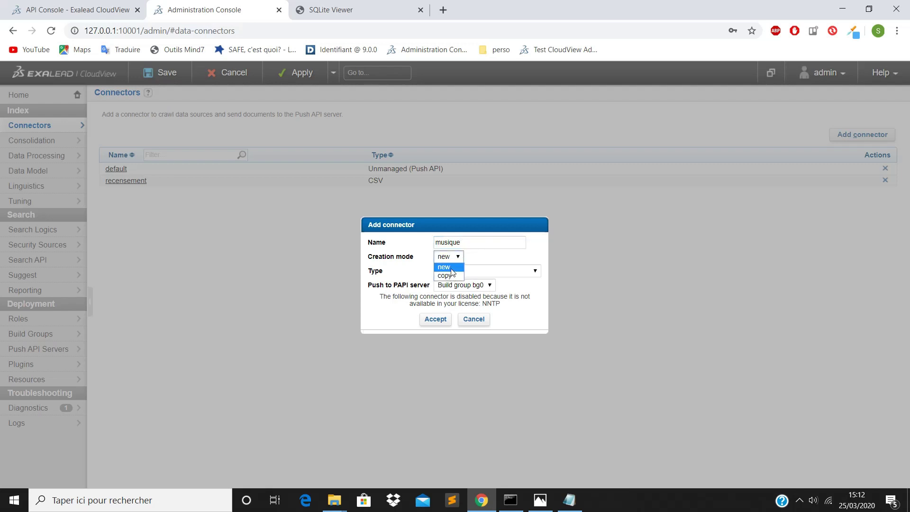
pyautogui.click(451, 268)
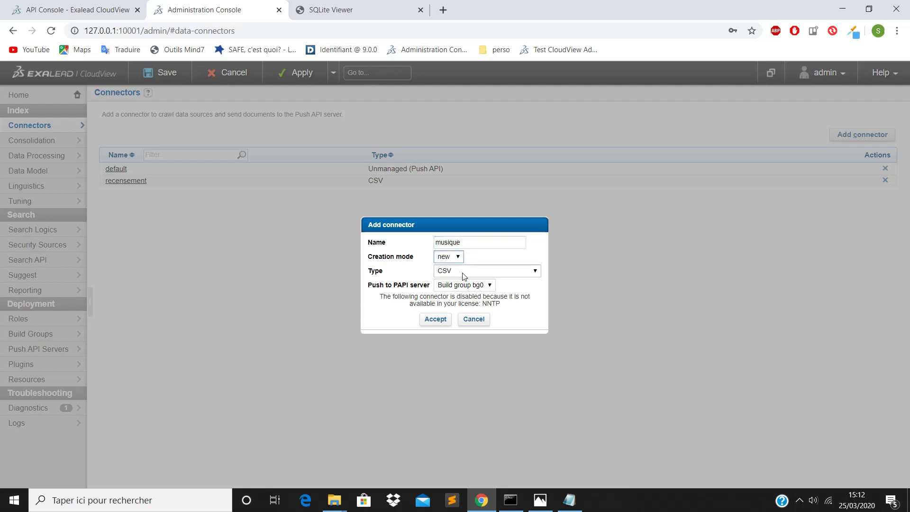
pyautogui.click(463, 274)
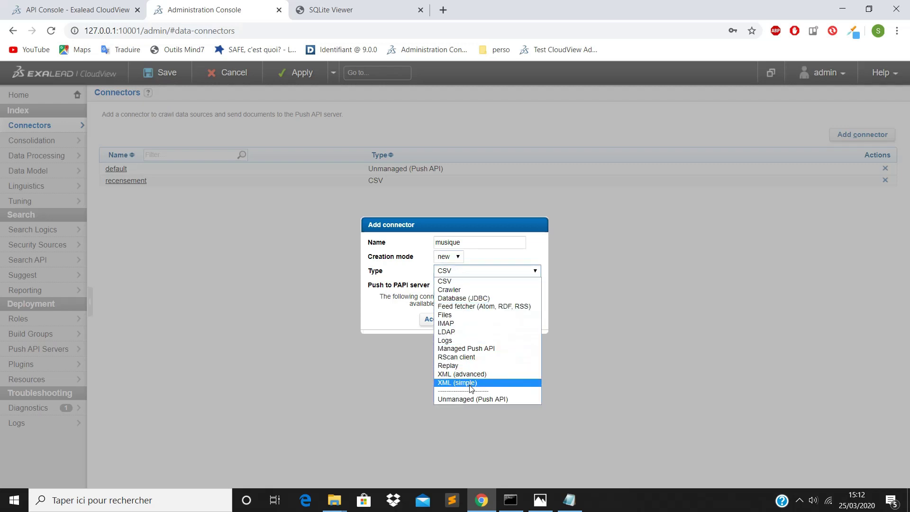
pyautogui.click(470, 299)
pyautogui.click(437, 319)
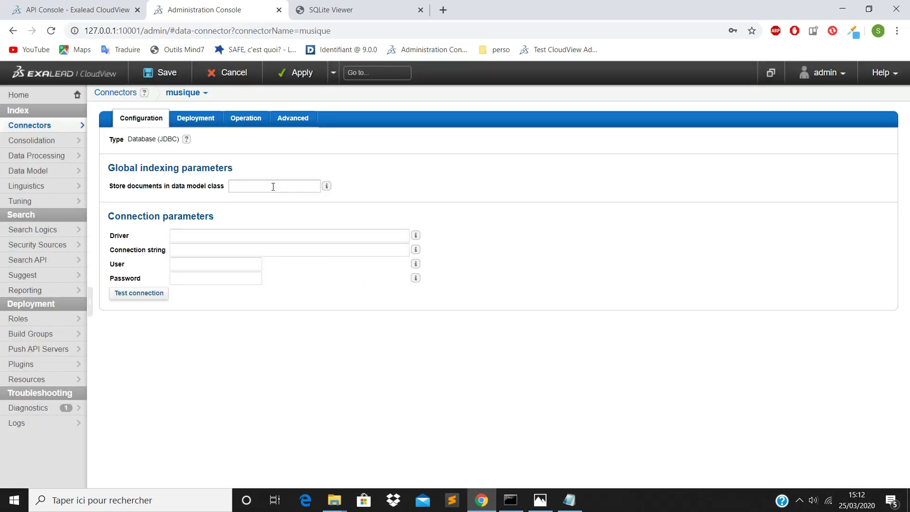
# Step: Store documents in the musique class, use driver org.sqlite.JDBC, and paste the chinook.sqlite connection string
pyautogui.click(273, 187)
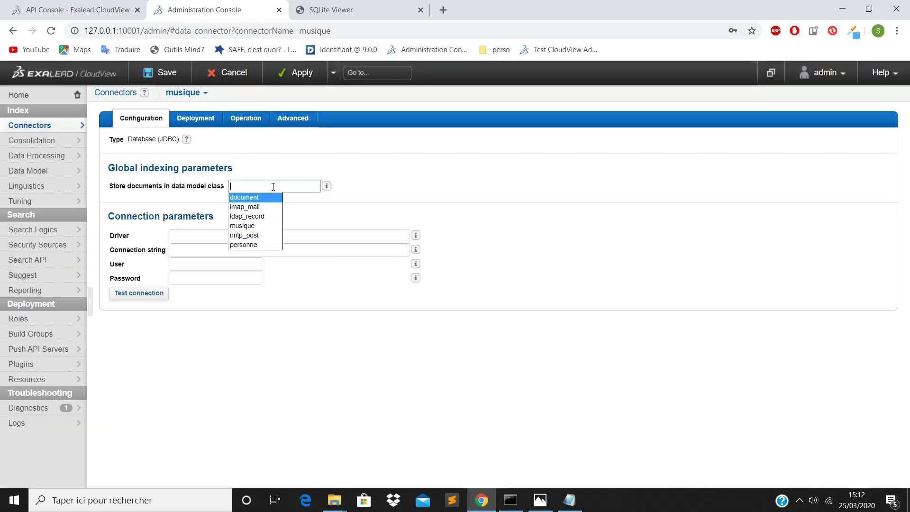
pyautogui.click(248, 226)
pyautogui.click(246, 236)
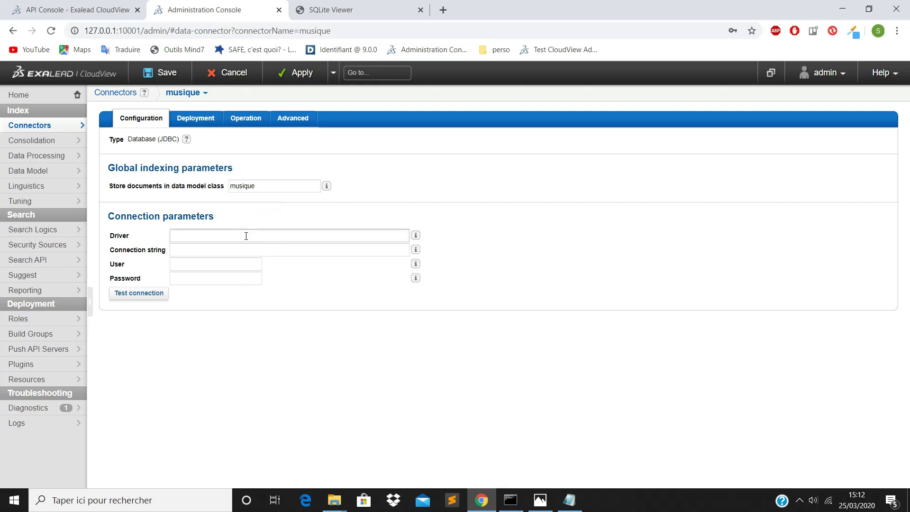
pyautogui.click(220, 249)
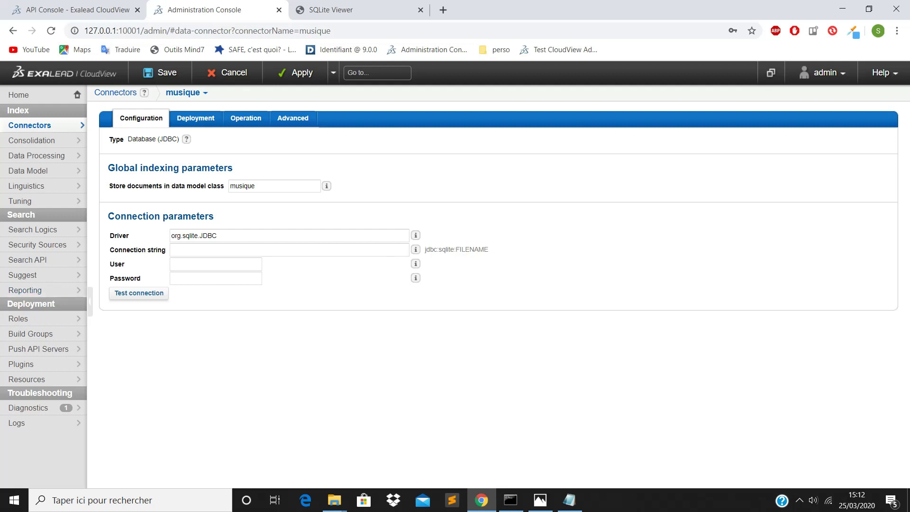
pyautogui.hotkey('alt', 'Tab')
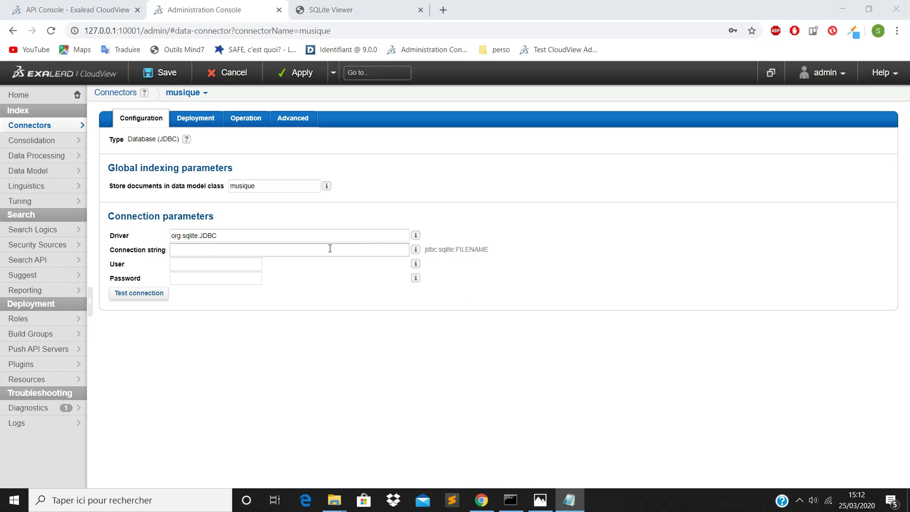
pyautogui.click(315, 254)
pyautogui.write('jdbc:sqlite:D:\\databaseDoc\\chinook.sqlite')
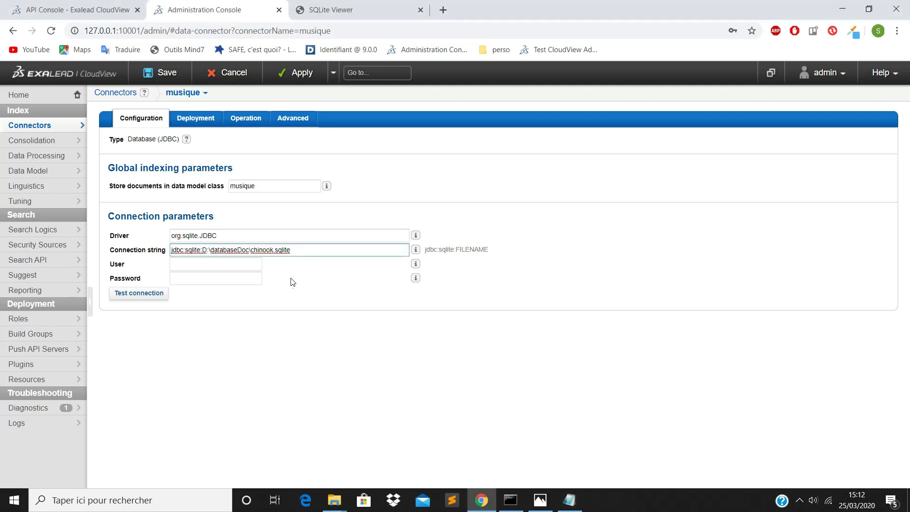
# Step: Enter the database user and password and test the connection, getting Connection is ok
pyautogui.click(223, 266)
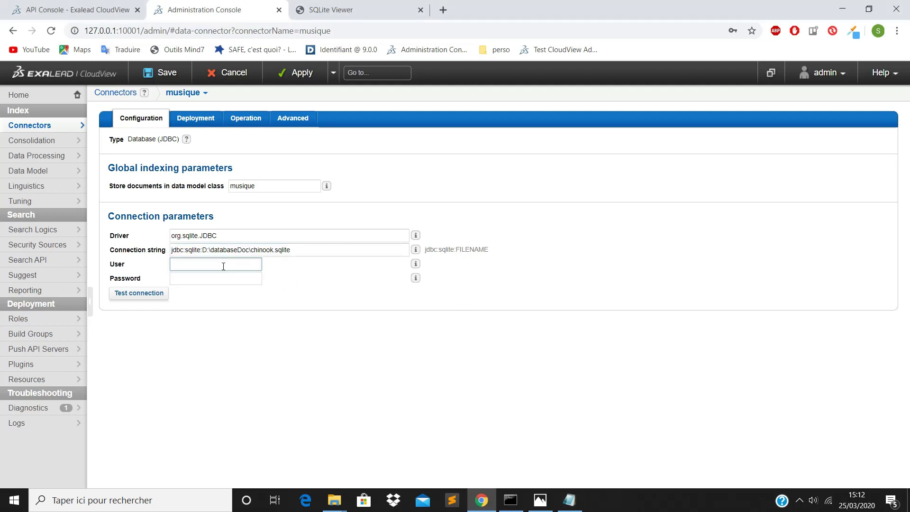
pyautogui.write('admin')
pyautogui.click(226, 283)
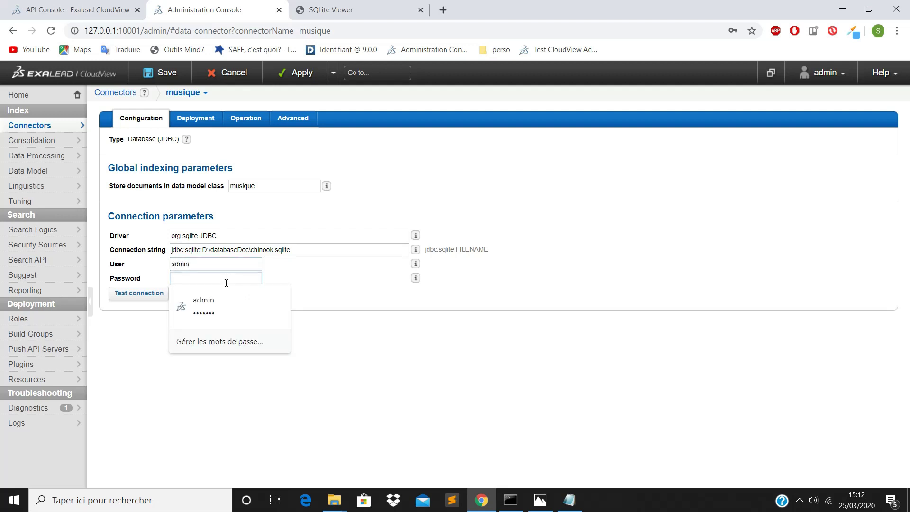
pyautogui.click(224, 300)
pyautogui.click(161, 295)
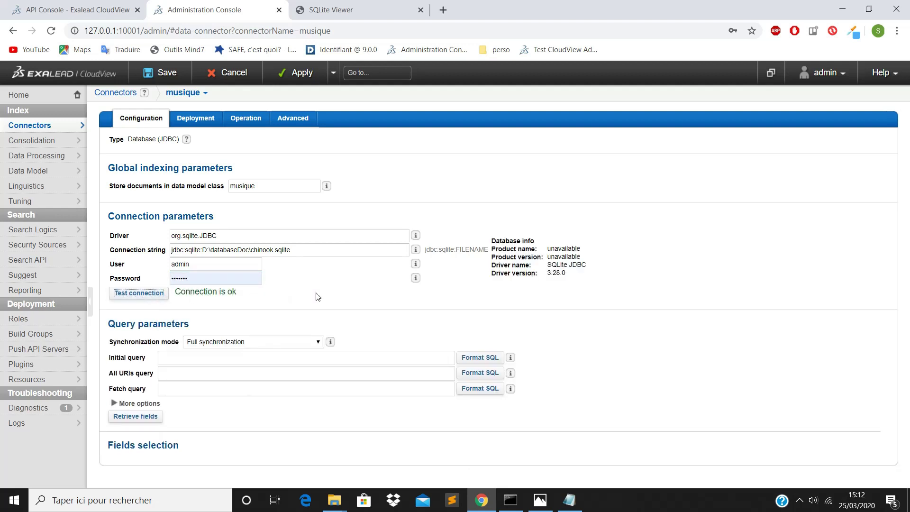
pyautogui.click(197, 358)
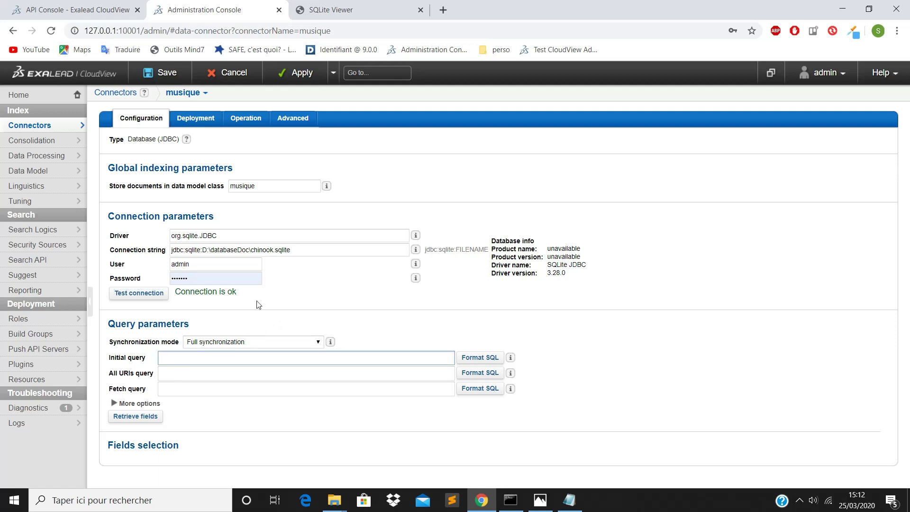
# Step: Load chinook.sqlite into SQLite Viewer, showing the 347-row Album table, and select its SELECT * FROM 'Album' query
pyautogui.click(349, 13)
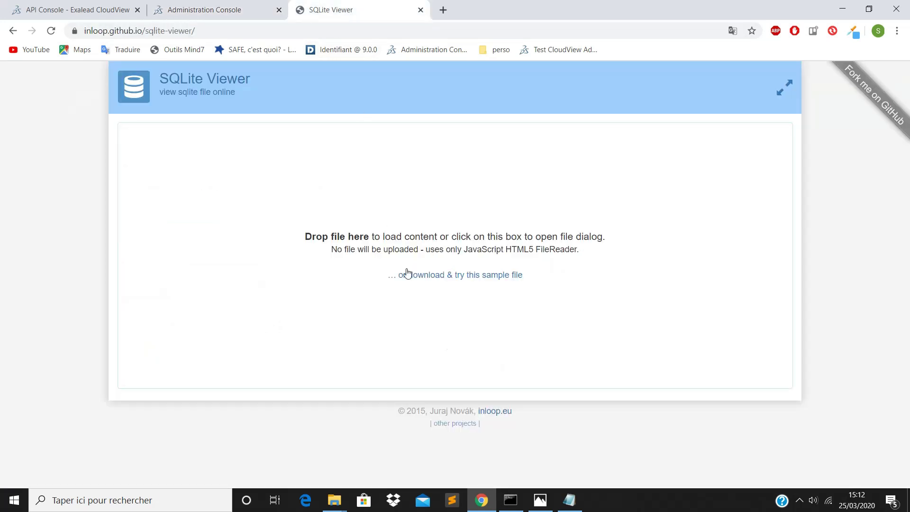
pyautogui.click(334, 500)
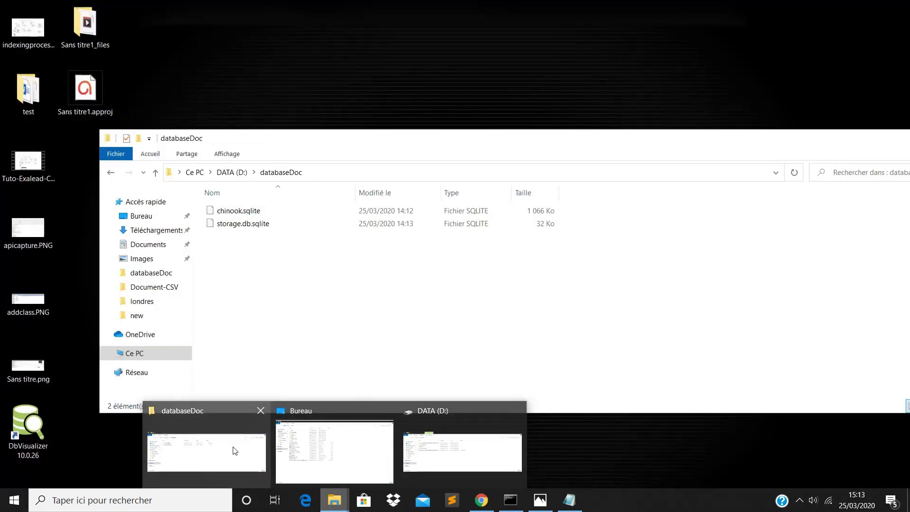
pyautogui.click(235, 450)
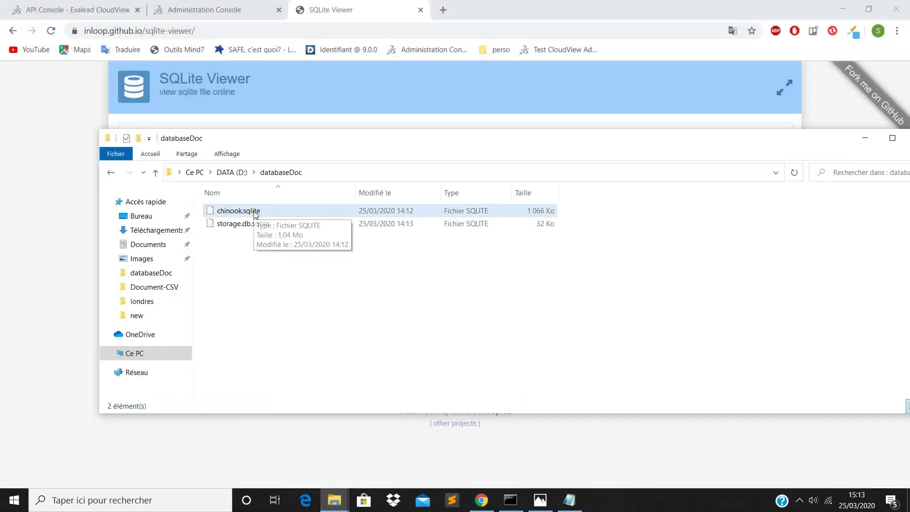
pyautogui.moveTo(254, 214); pyautogui.dragTo(346, 119)
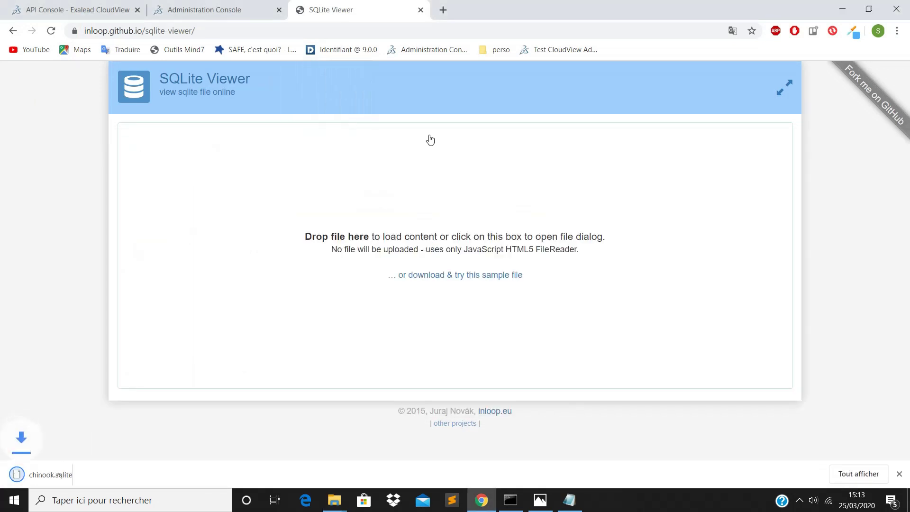
pyautogui.click(67, 476)
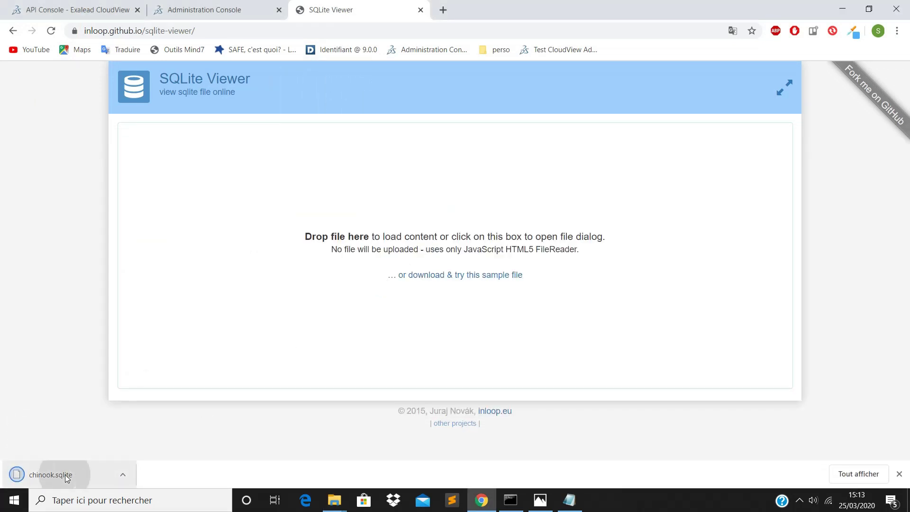
pyautogui.moveTo(67, 476); pyautogui.dragTo(339, 270)
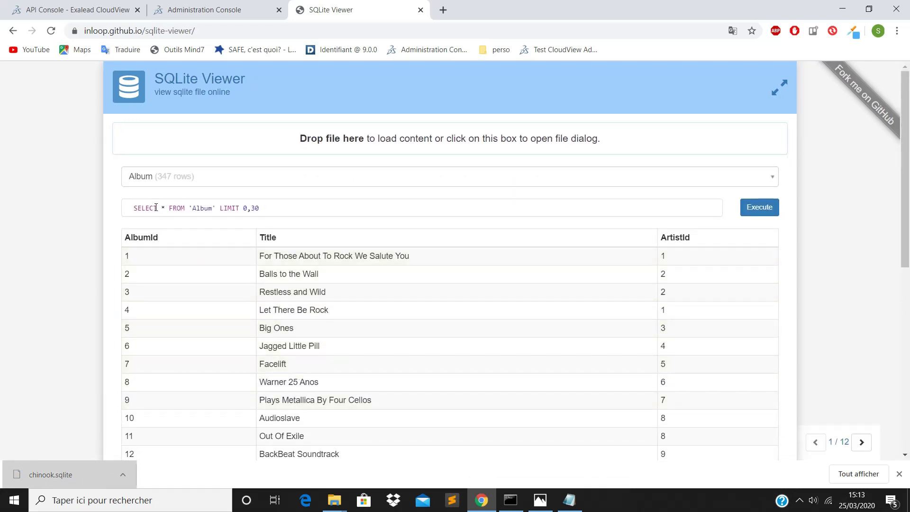
pyautogui.moveTo(135, 208); pyautogui.dragTo(217, 208)
pyautogui.hotkey('ctrl', 'c')
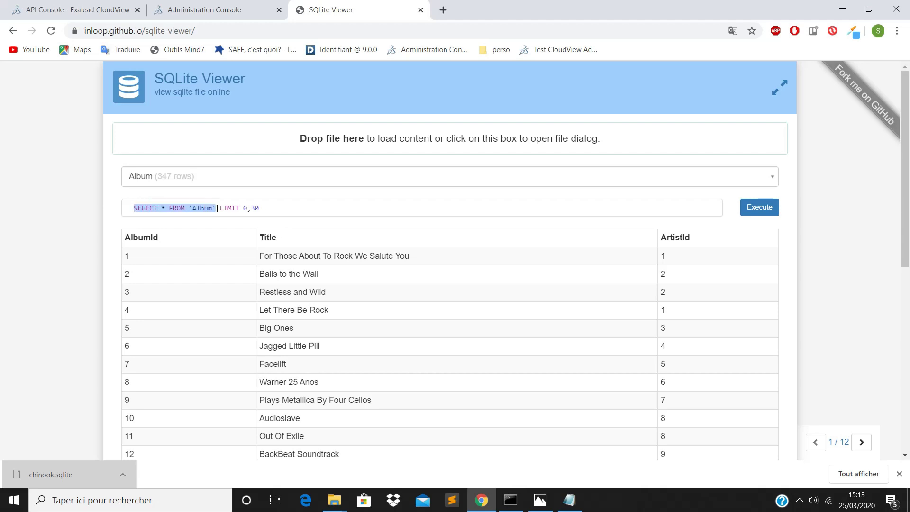
pyautogui.click(225, 11)
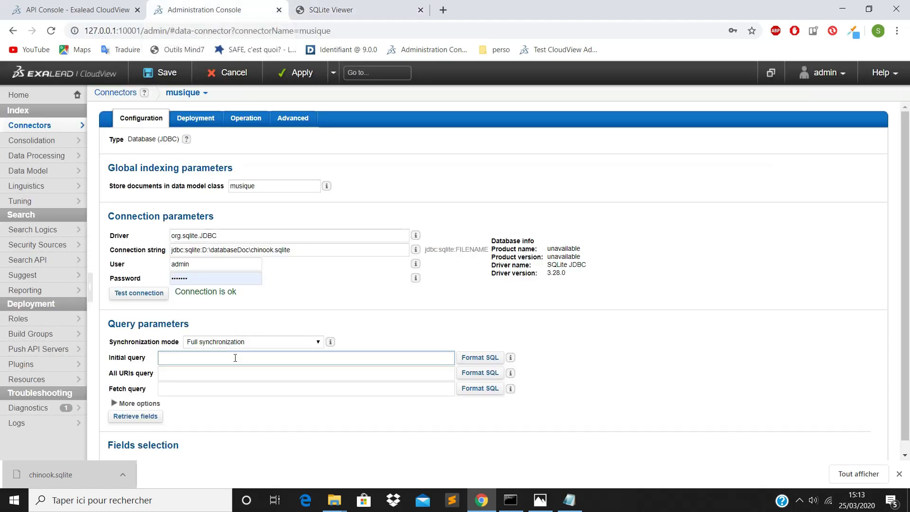
# Step: Paste SELECT * FROM 'Album' into the Initial, All URIs and Fetch query fields
pyautogui.hotkey('ctrl', 'v')
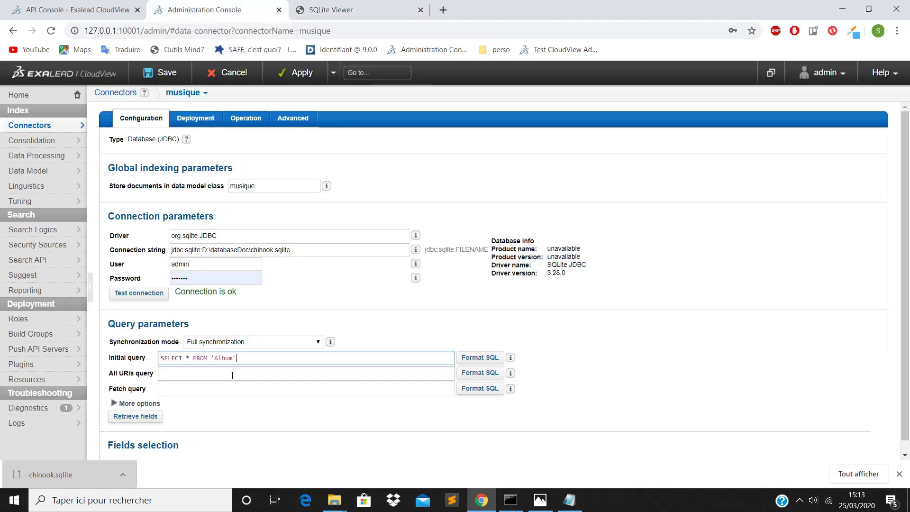
pyautogui.click(232, 375)
pyautogui.hotkey('ctrl', 'v')
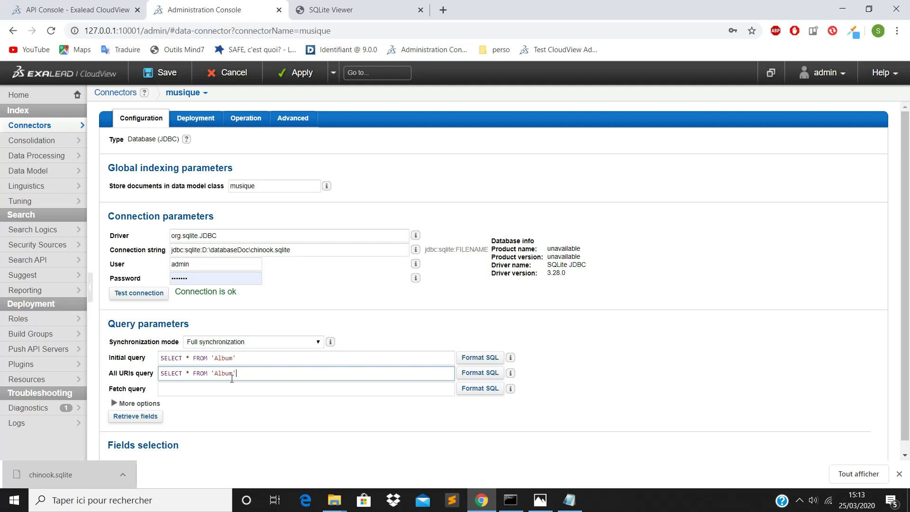
pyautogui.click(230, 391)
pyautogui.hotkey('ctrl', 'v')
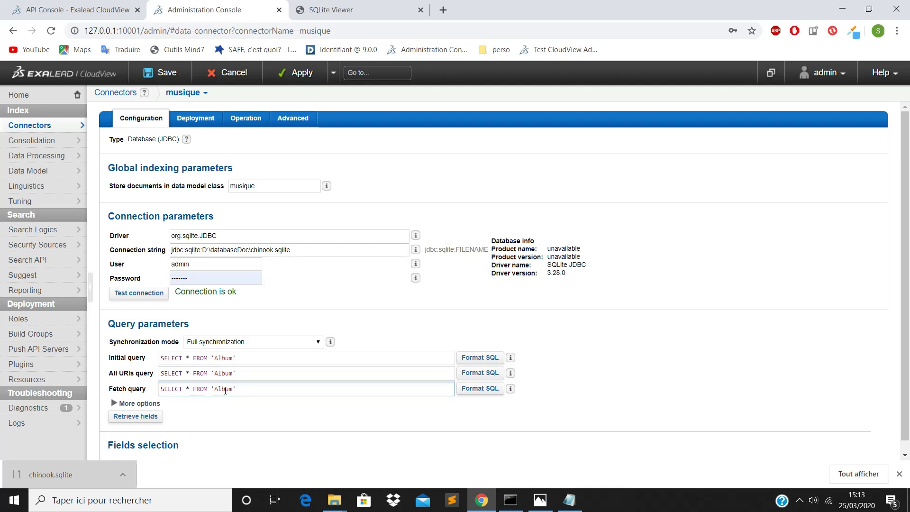
# Step: Retrieve the Album table's fields and set Title as the primary key
pyautogui.scroll(-1, 225, 390)
pyautogui.click(155, 406)
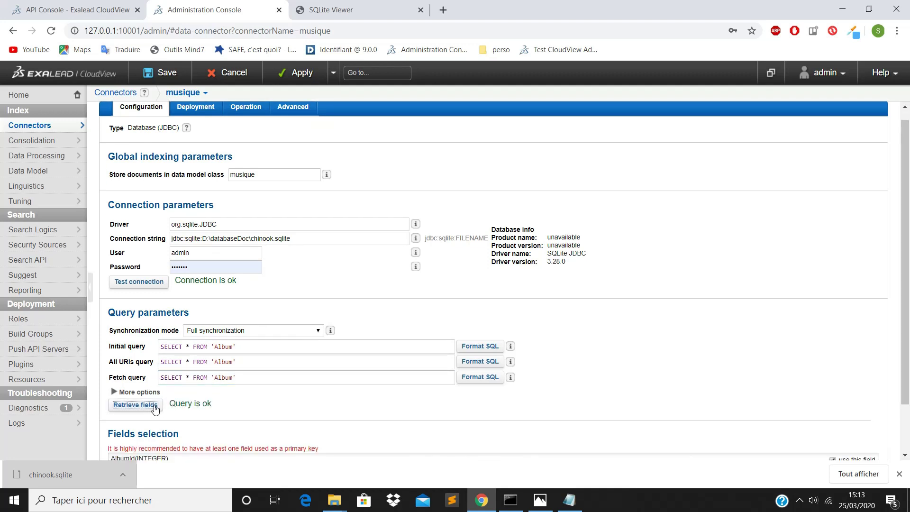
pyautogui.scroll(-2, 189, 400)
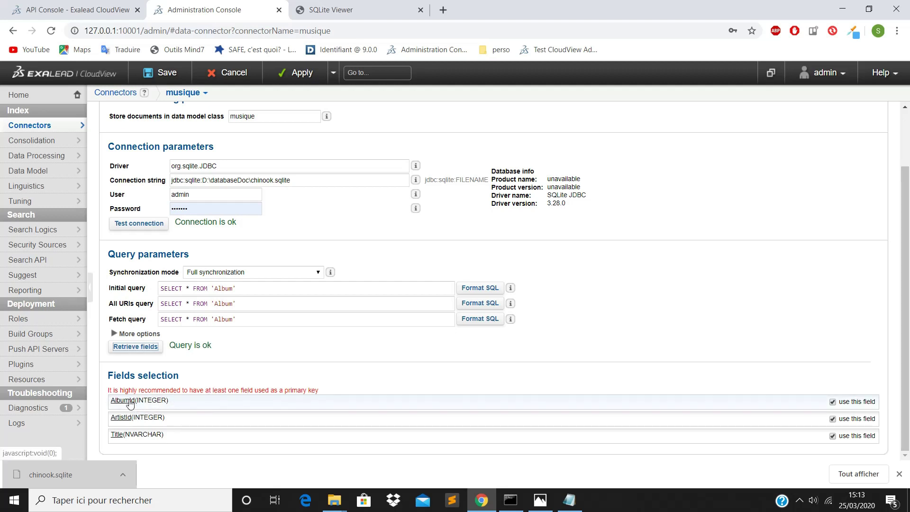
pyautogui.click(118, 433)
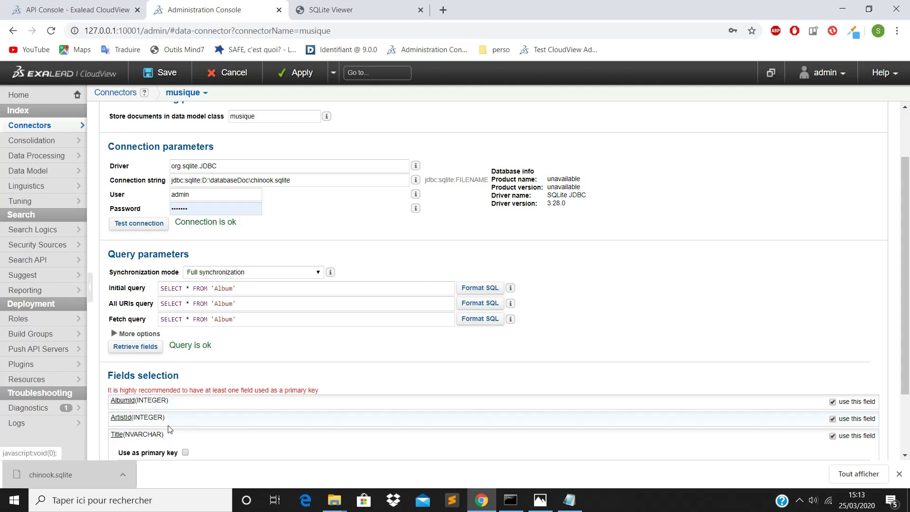
pyautogui.scroll(-1, 185, 397)
pyautogui.click(184, 394)
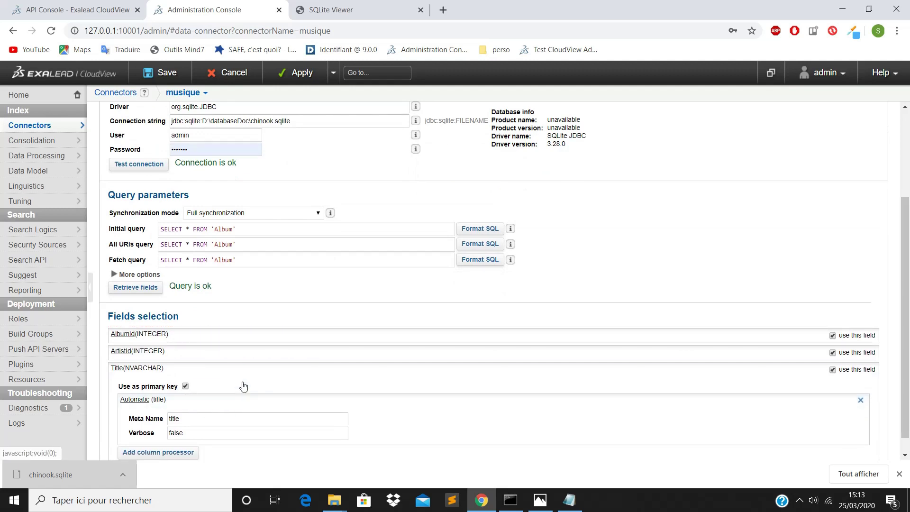
pyautogui.scroll(-1, 247, 375)
pyautogui.scroll(3, 436, 327)
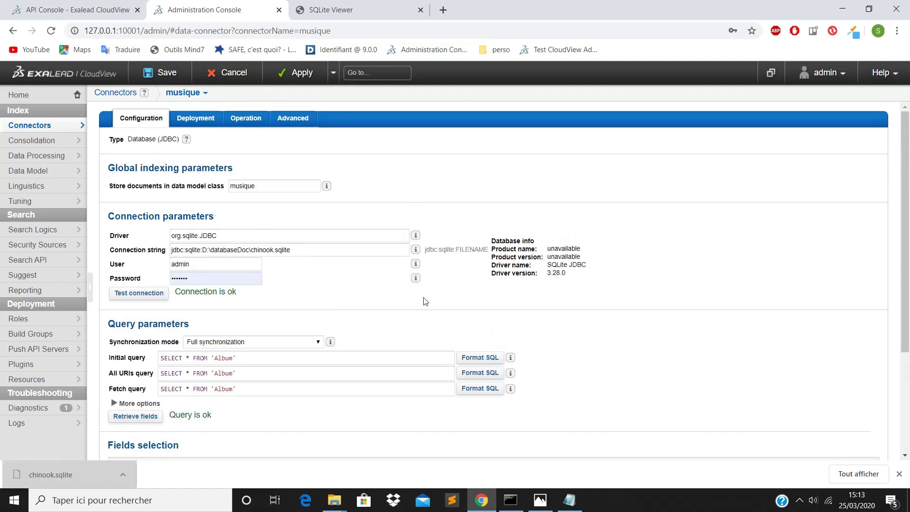
# Step: Apply the musique connector configuration and scan it from Home, indexing 347 documents
pyautogui.click(304, 76)
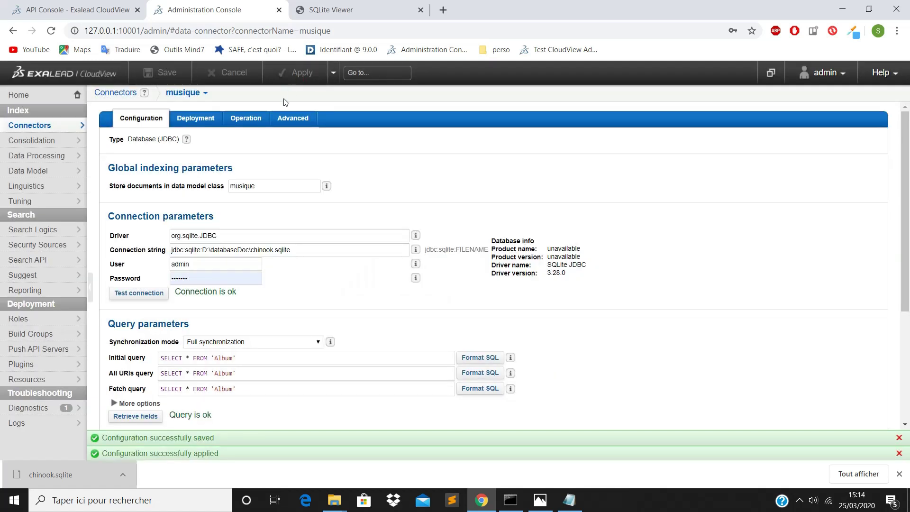
pyautogui.click(46, 99)
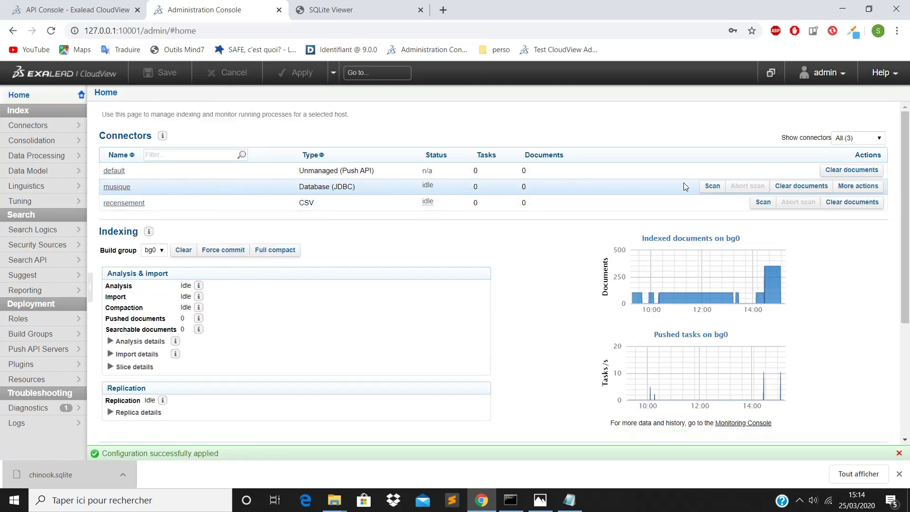
pyautogui.click(710, 190)
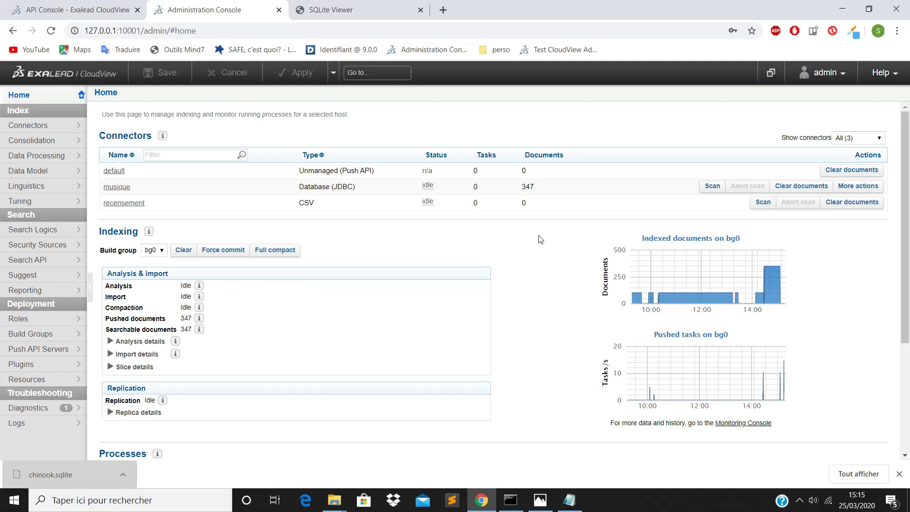
pyautogui.click(49, 172)
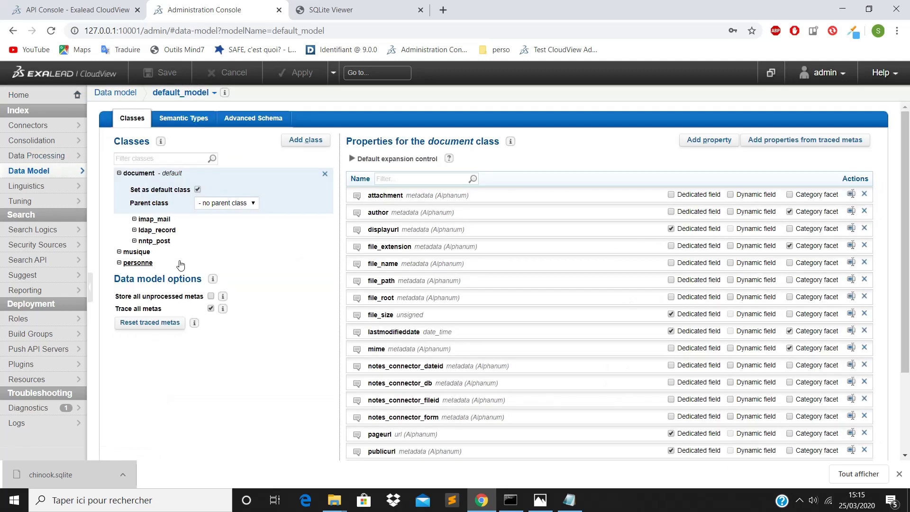
# Step: From the musique class's traced metas, select albumid and artistid as new properties
pyautogui.click(142, 254)
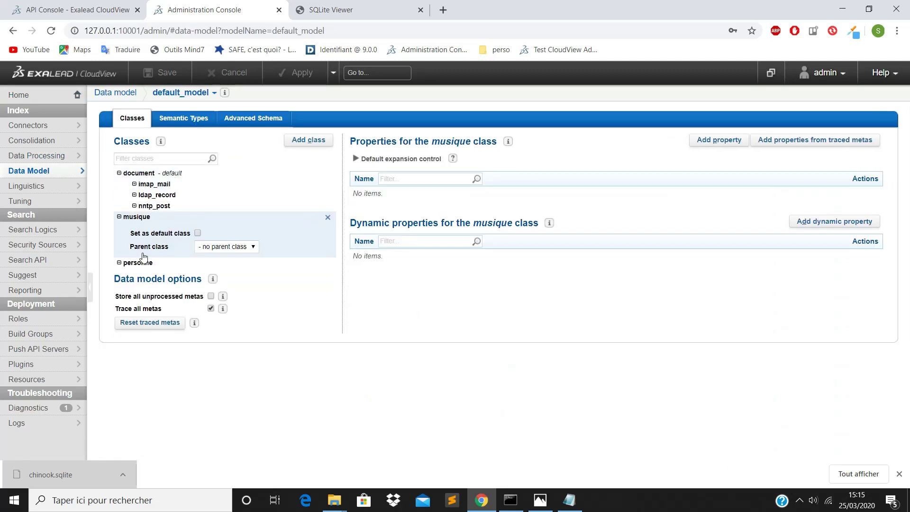
pyautogui.click(780, 141)
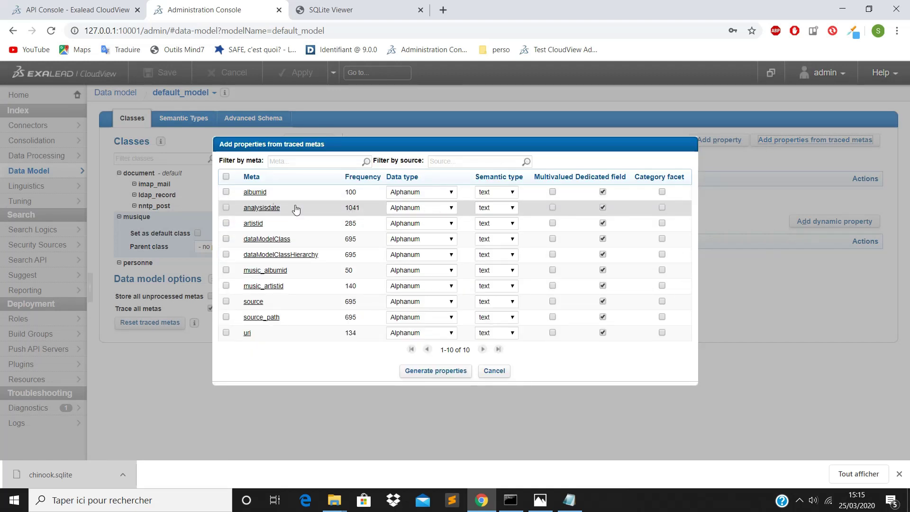
pyautogui.click(229, 192)
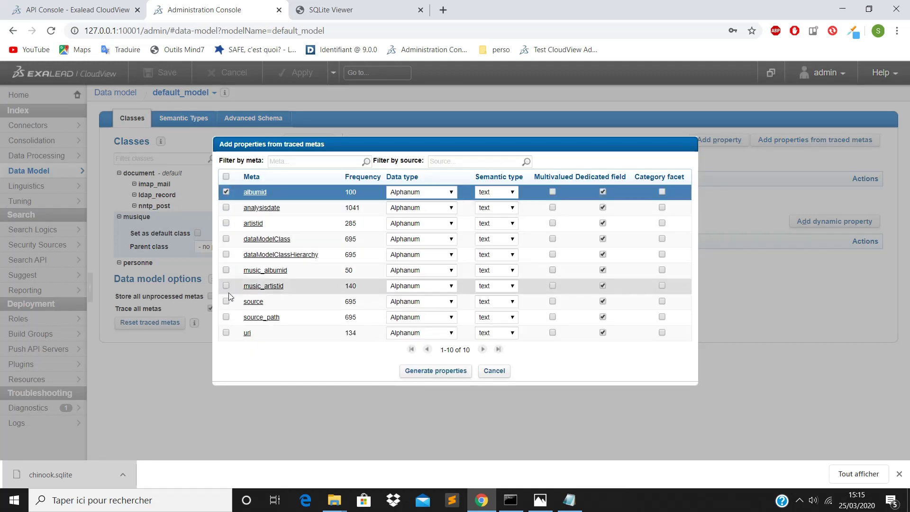
pyautogui.click(228, 223)
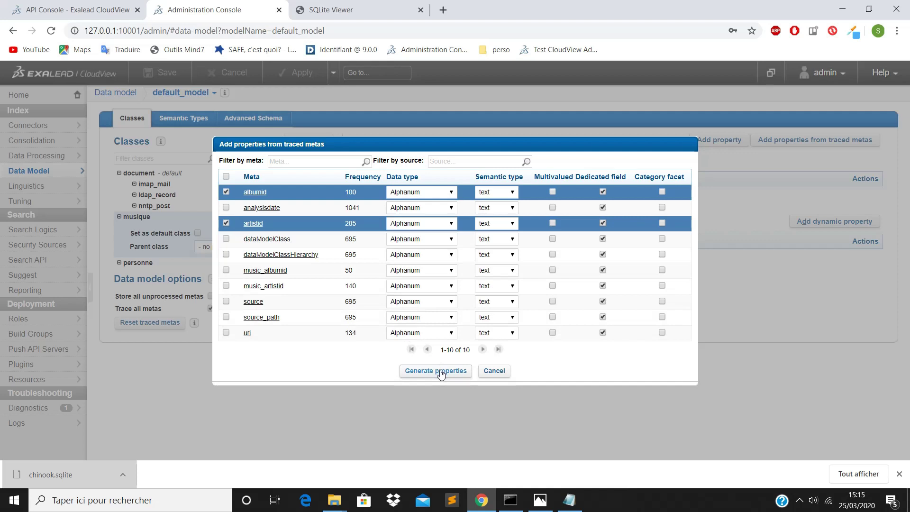
# Step: Set albumid and artistid to Integer, generate the properties, and apply the data model
pyautogui.click(448, 191)
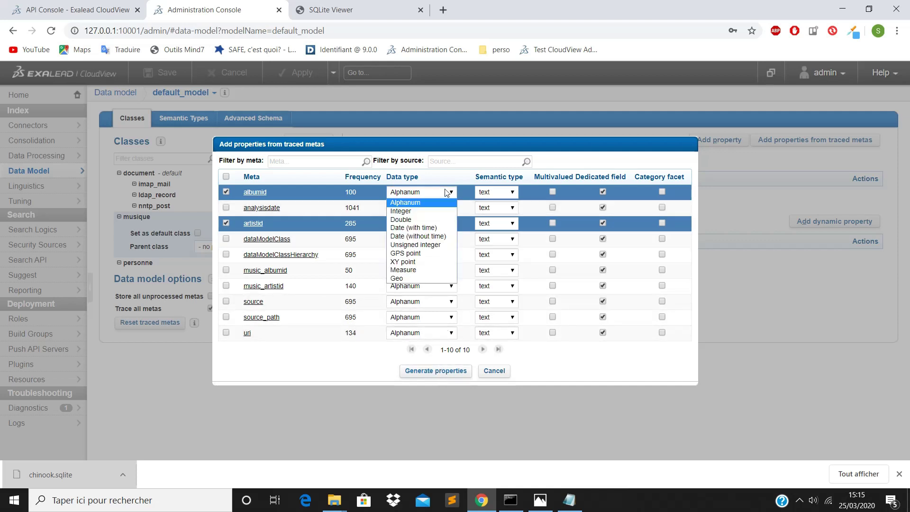
pyautogui.click(415, 211)
pyautogui.click(410, 225)
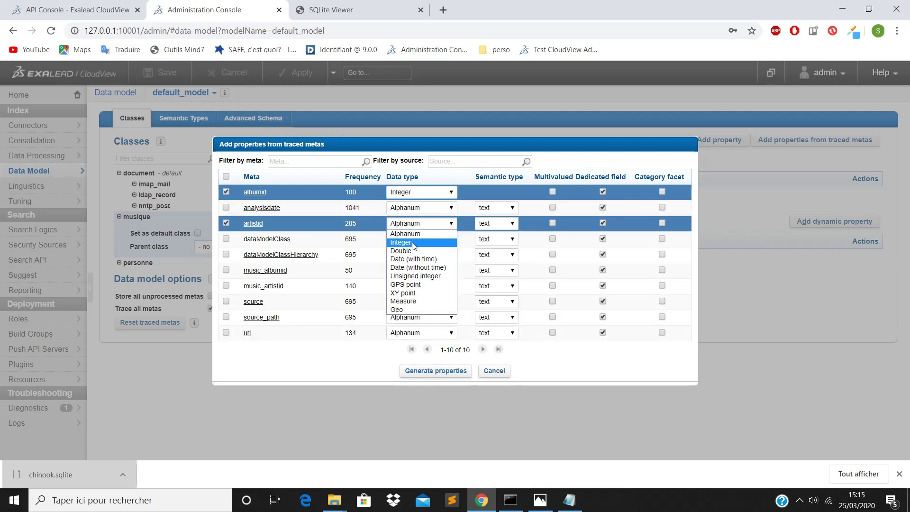
pyautogui.click(413, 243)
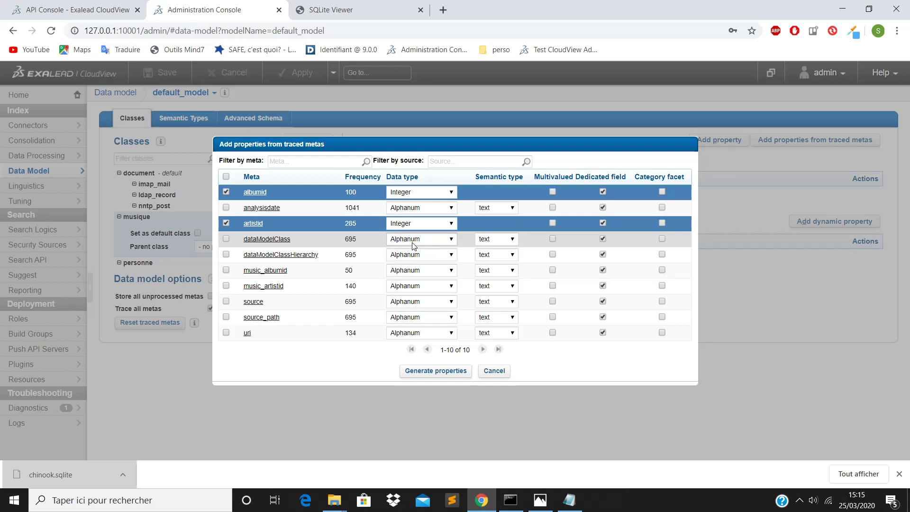
pyautogui.click(445, 373)
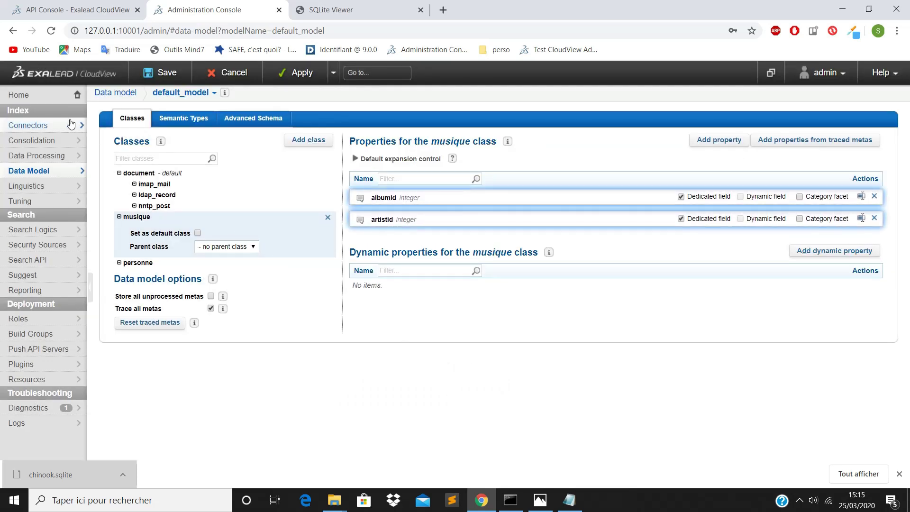
pyautogui.click(295, 72)
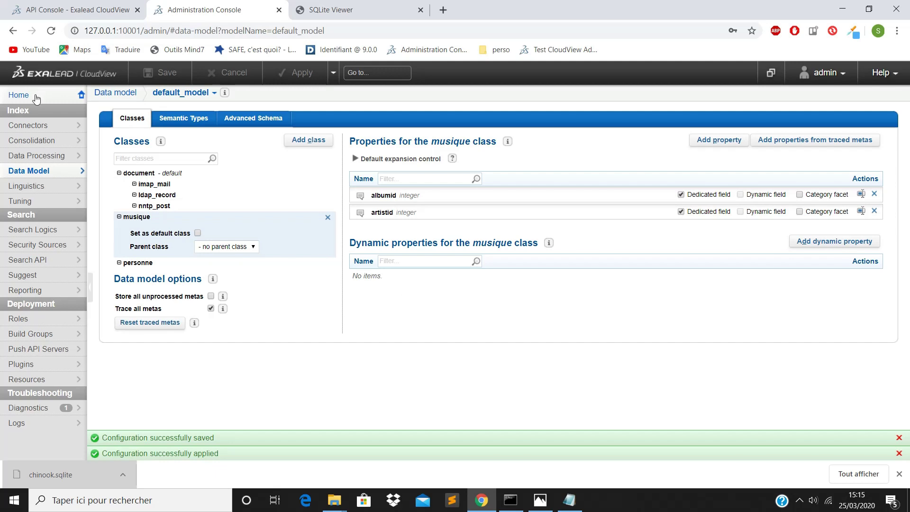
pyautogui.click(36, 98)
# Step: Clear the musique connector's indexed documents and switch to the API Console
pyautogui.click(801, 185)
pyautogui.click(441, 272)
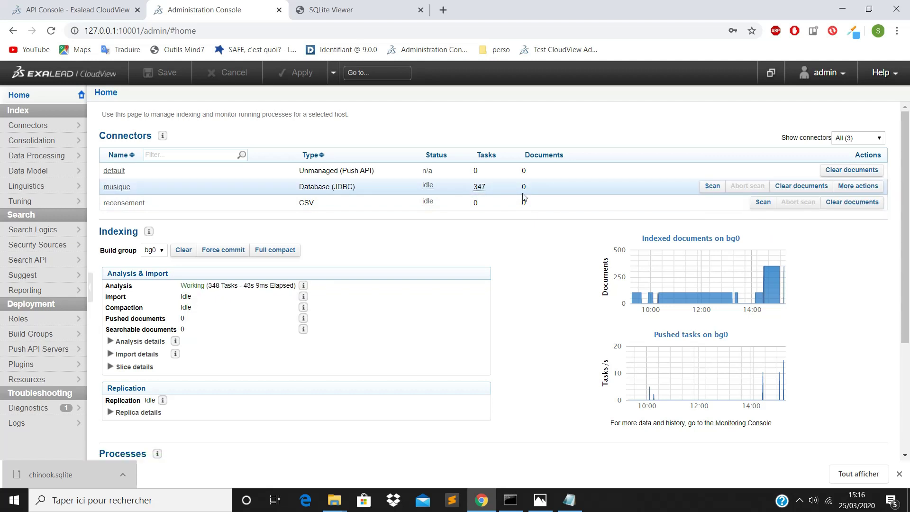
pyautogui.click(770, 74)
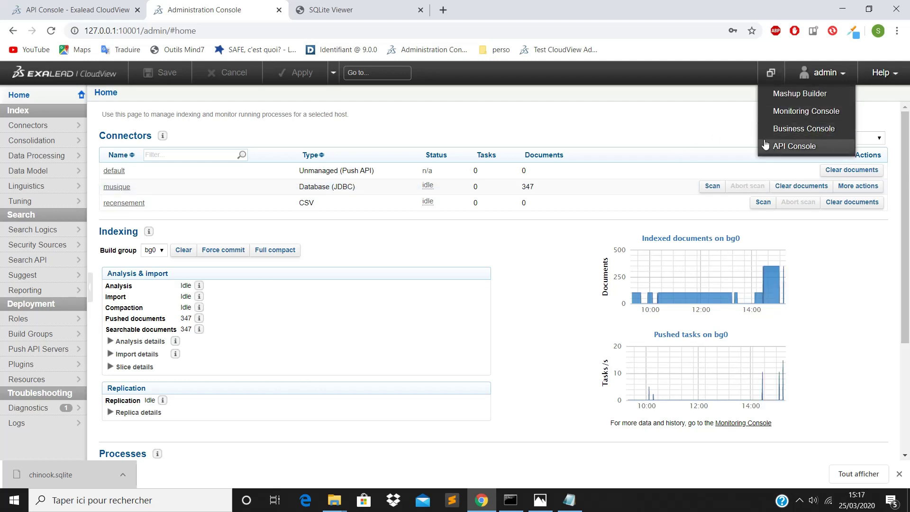
pyautogui.click(782, 146)
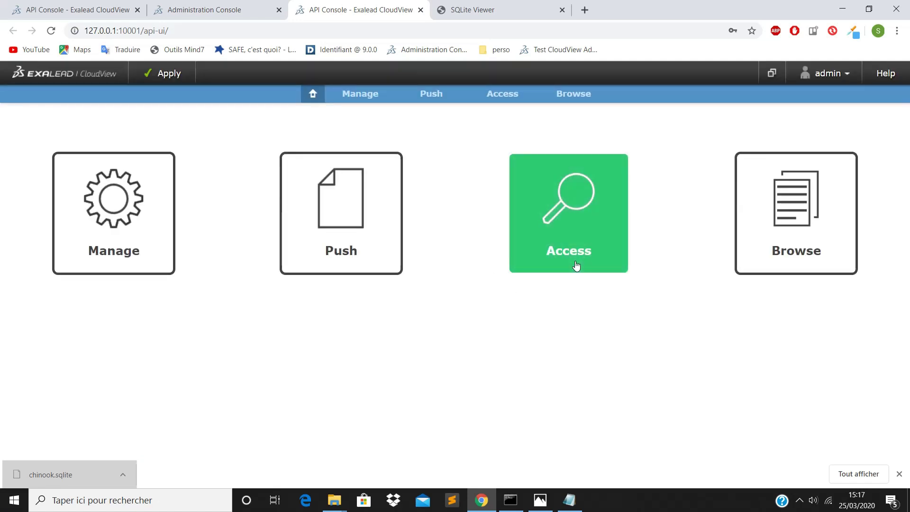
# Step: Search #all in Access and browse the 347 album hits showing albumid and artistid
pyautogui.click(575, 265)
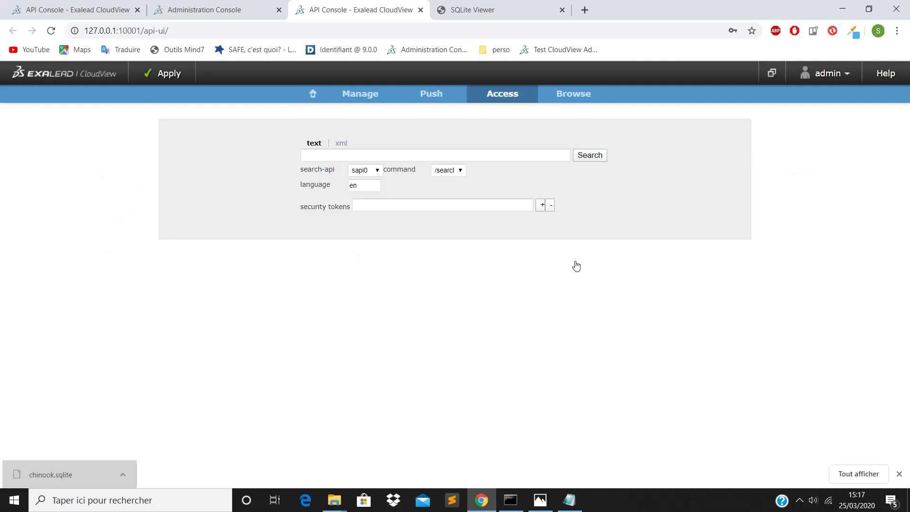
pyautogui.click(398, 157)
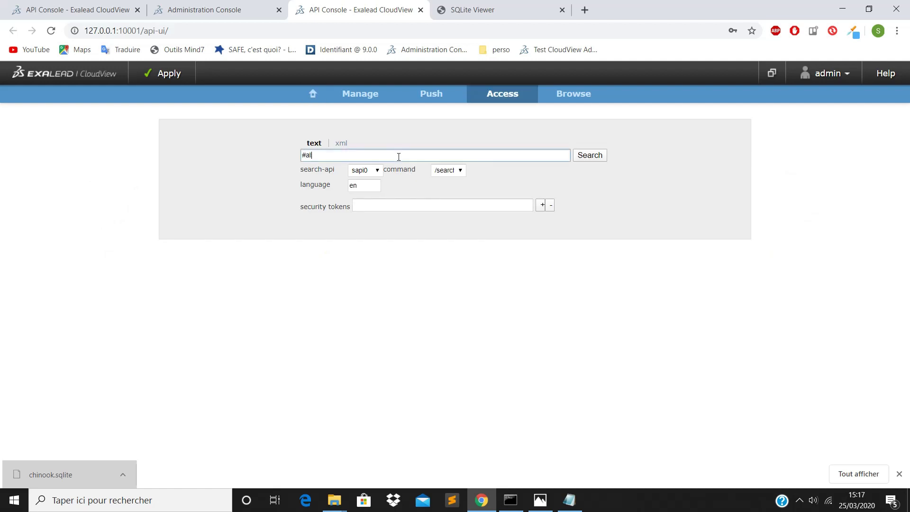
pyautogui.press('Return')
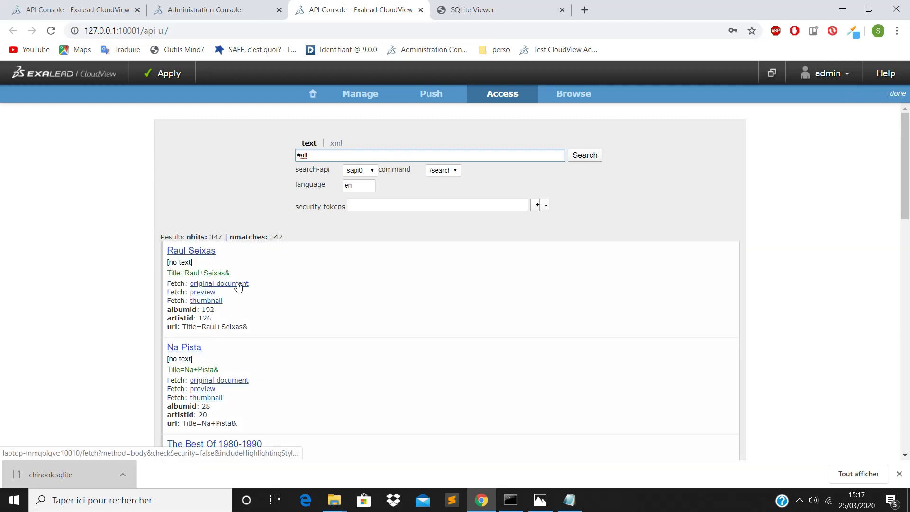
pyautogui.scroll(-5, 231, 320)
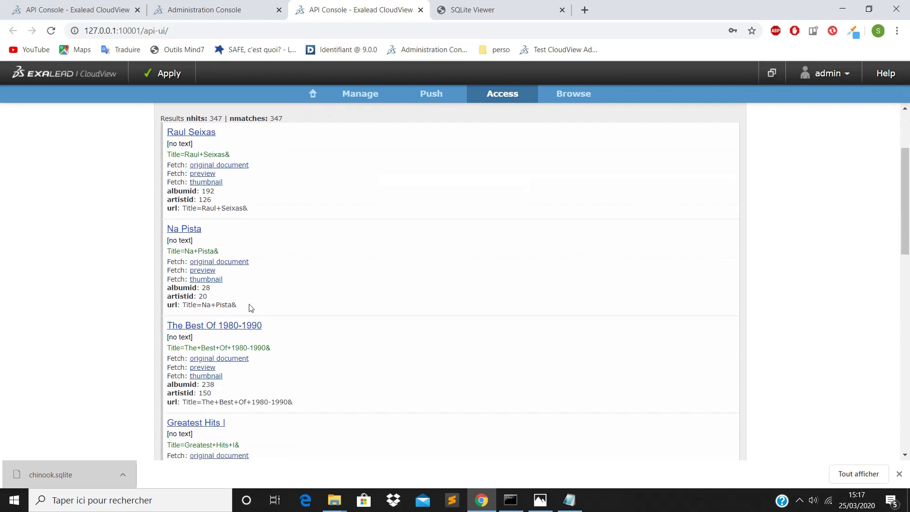
pyautogui.scroll(-7, 279, 293)
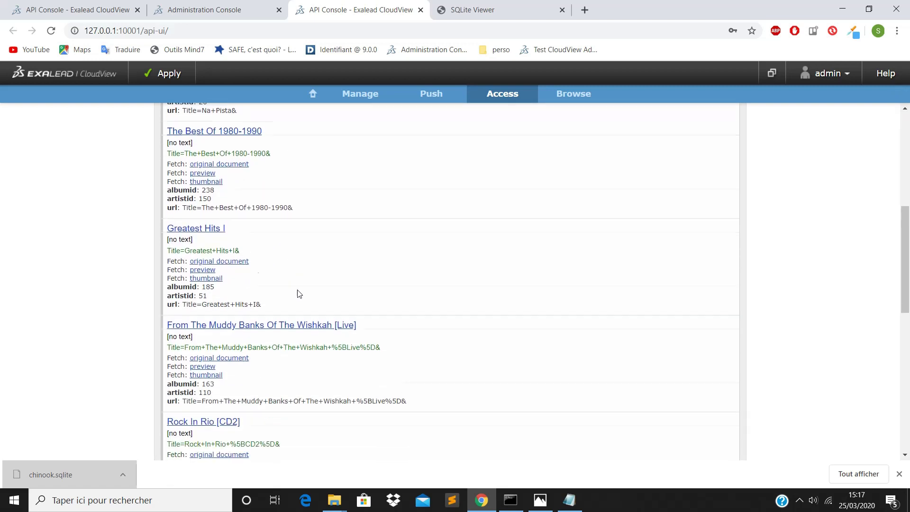
pyautogui.scroll(-5, 299, 293)
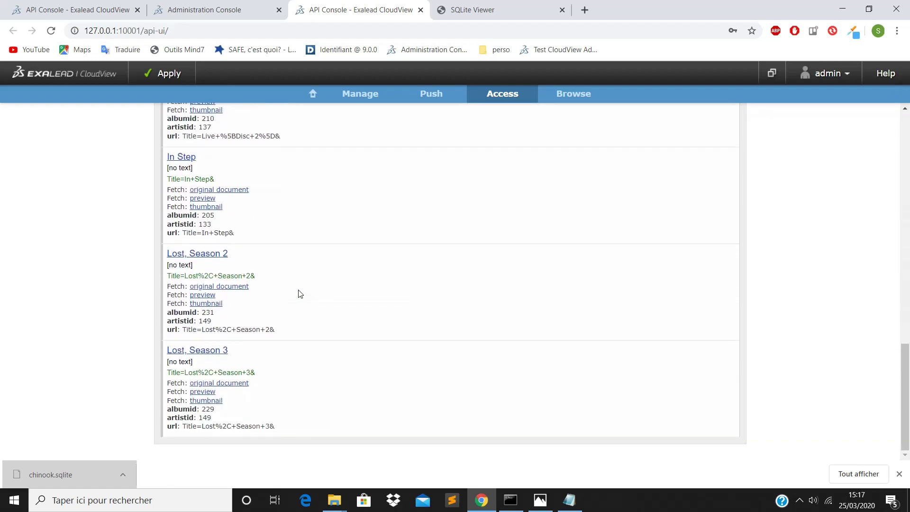